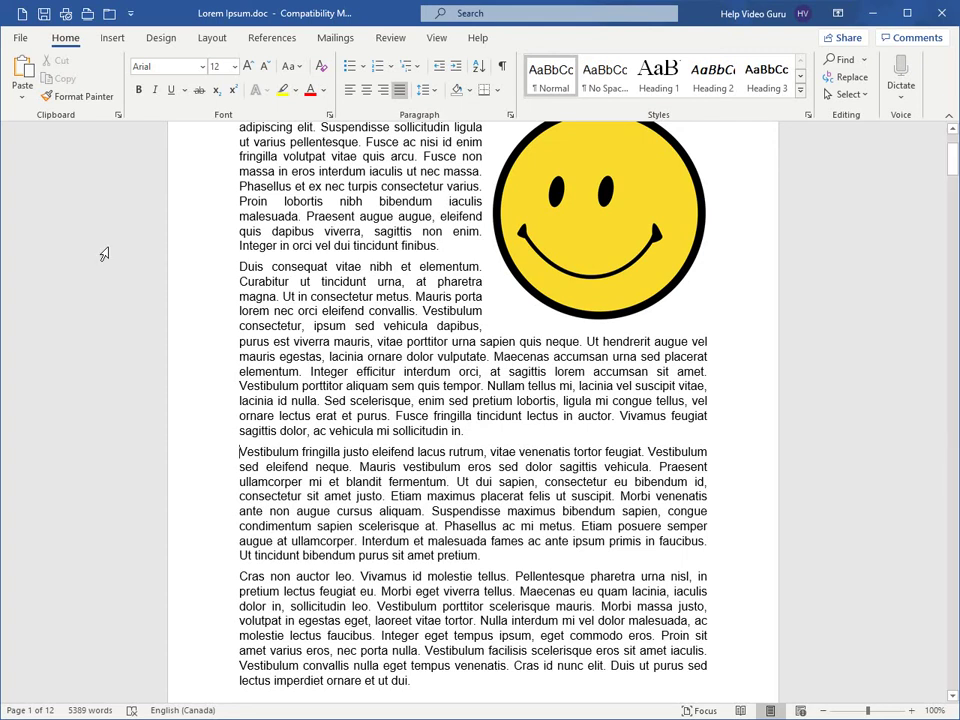
# - Switch the ribbon to the Insert tab for Lorem Ipsum.doc
pyautogui.click(113, 38)
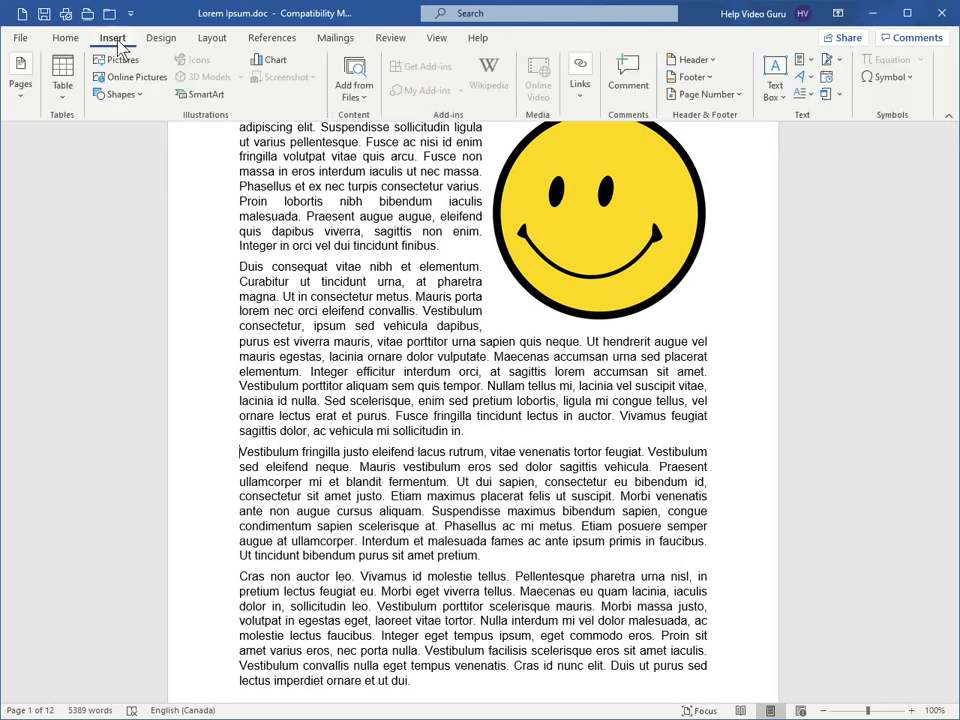
# - Insert an empty 7x6 table from the Table grid below the 'sollicitudin in.' paragraph
pyautogui.click(63, 100)
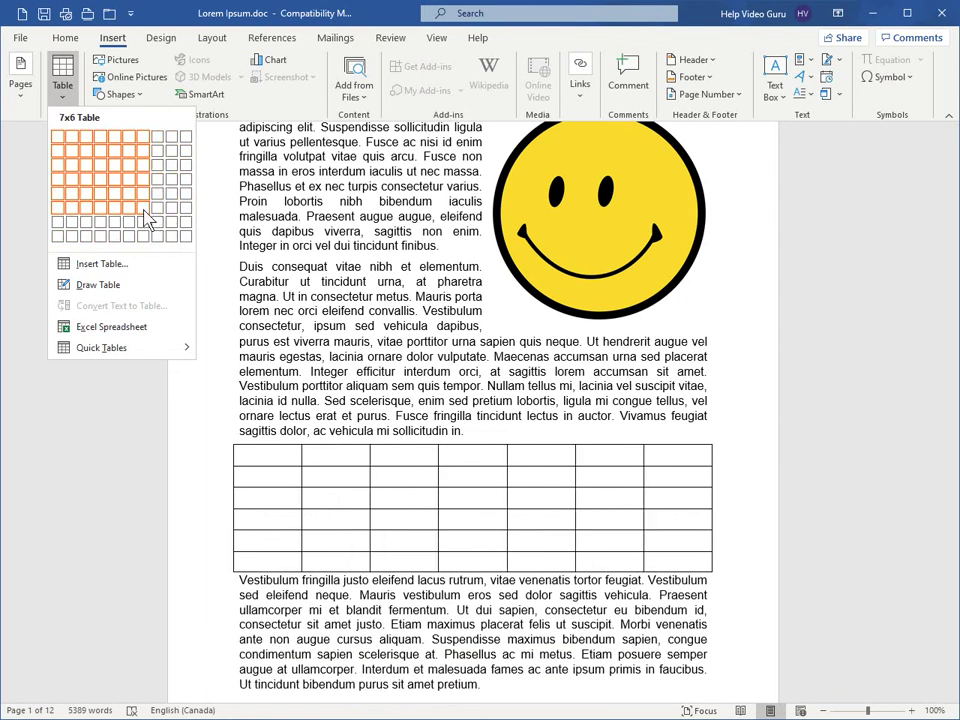
pyautogui.click(145, 220)
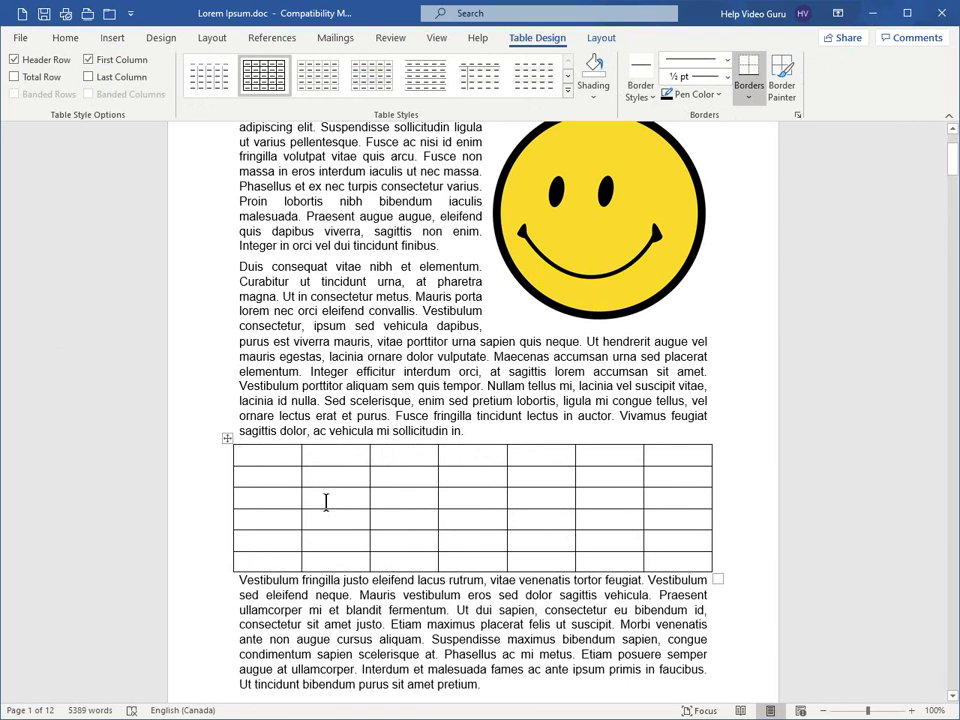
# - Undo the 7x6 table and reopen the Table choices on the Insert tab
pyautogui.hotkey('ctrl', 'z')
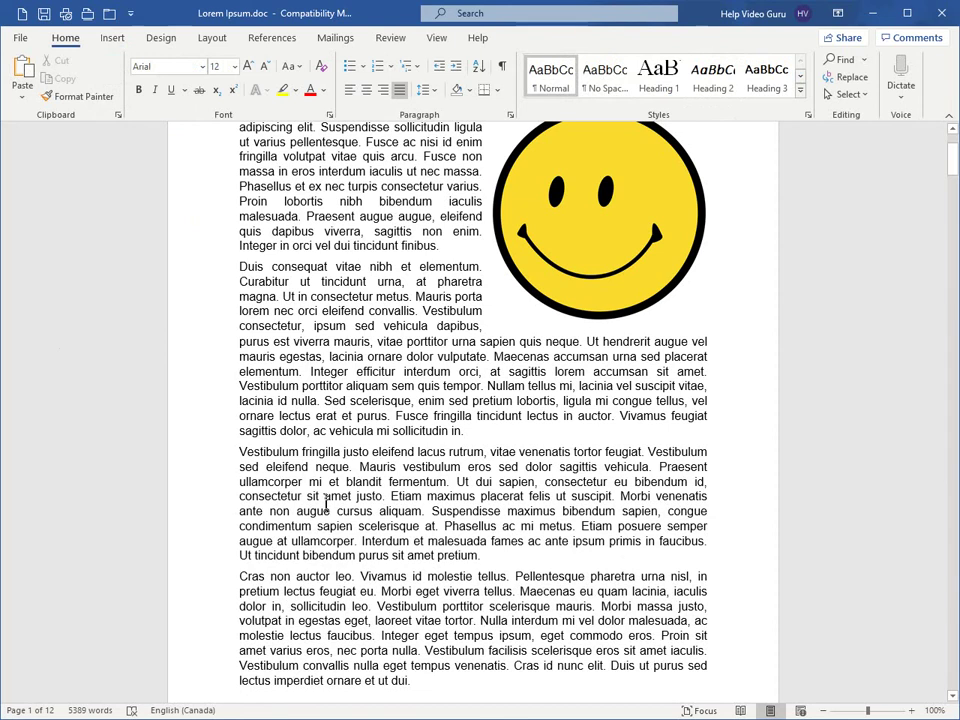
pyautogui.click(111, 40)
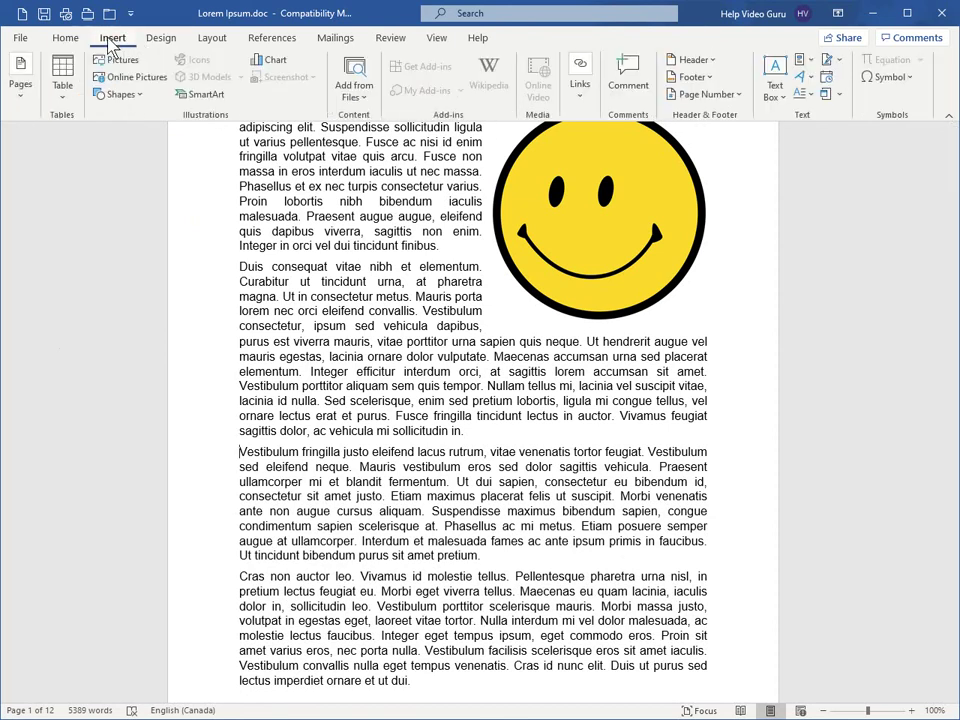
pyautogui.click(63, 98)
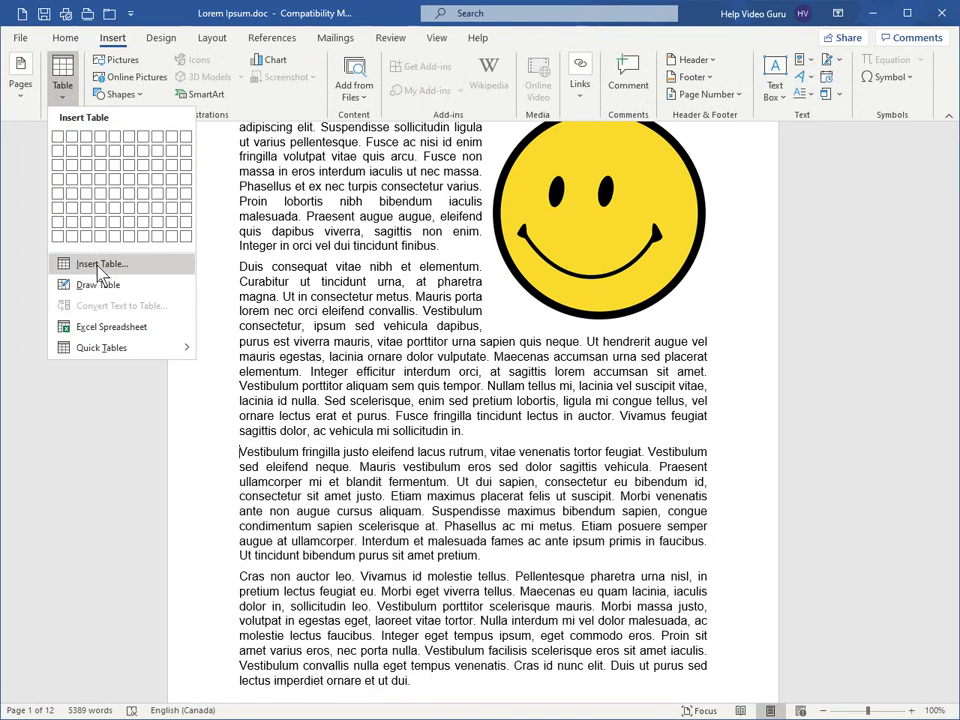
# - In the Insert Table dialog, enter 7 columns, 4 rows and a fixed column width of 0.3"
pyautogui.click(101, 264)
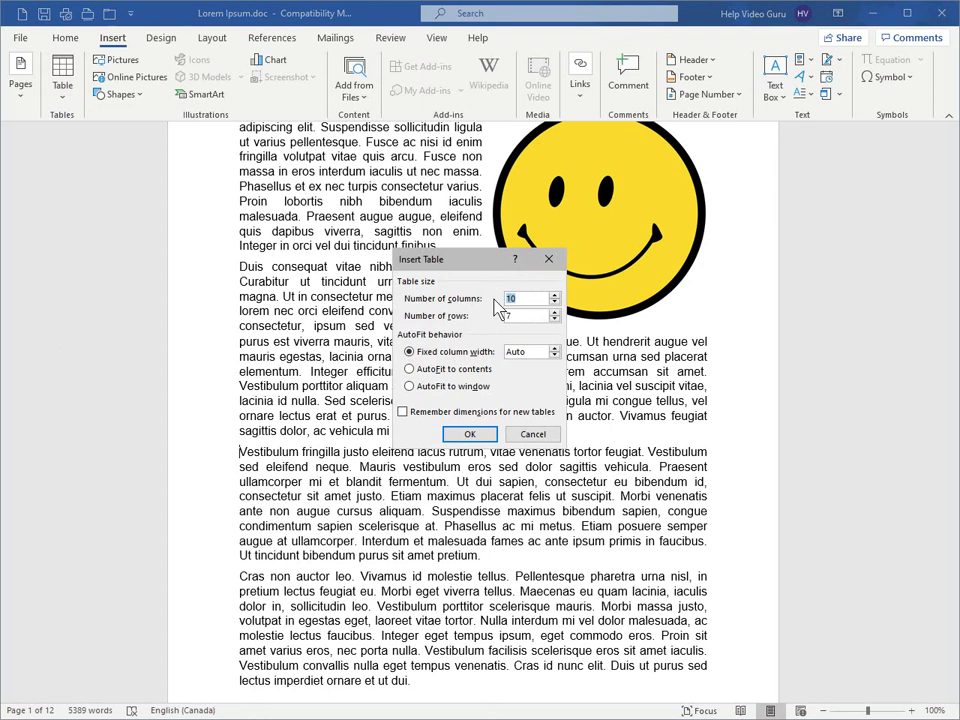
pyautogui.write('7')
pyautogui.press('Tab')
pyautogui.write('4')
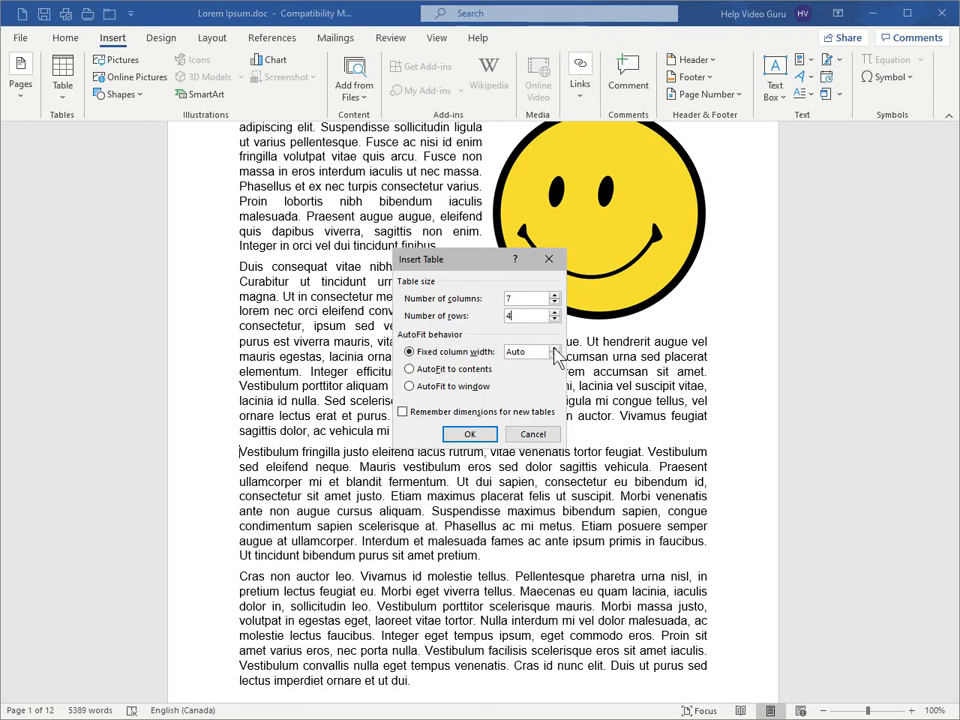
pyautogui.click(554, 348)
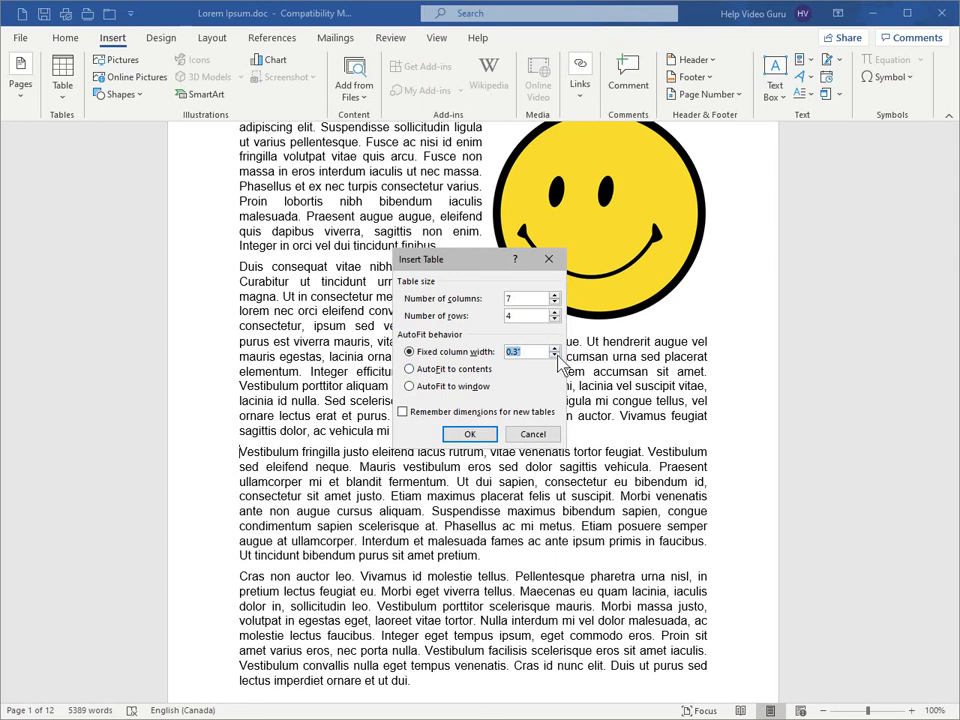
# - Reset width to Auto, keep Fixed column width, remember dimensions, and insert the 7x4 table
pyautogui.click(555, 356)
pyautogui.click(410, 371)
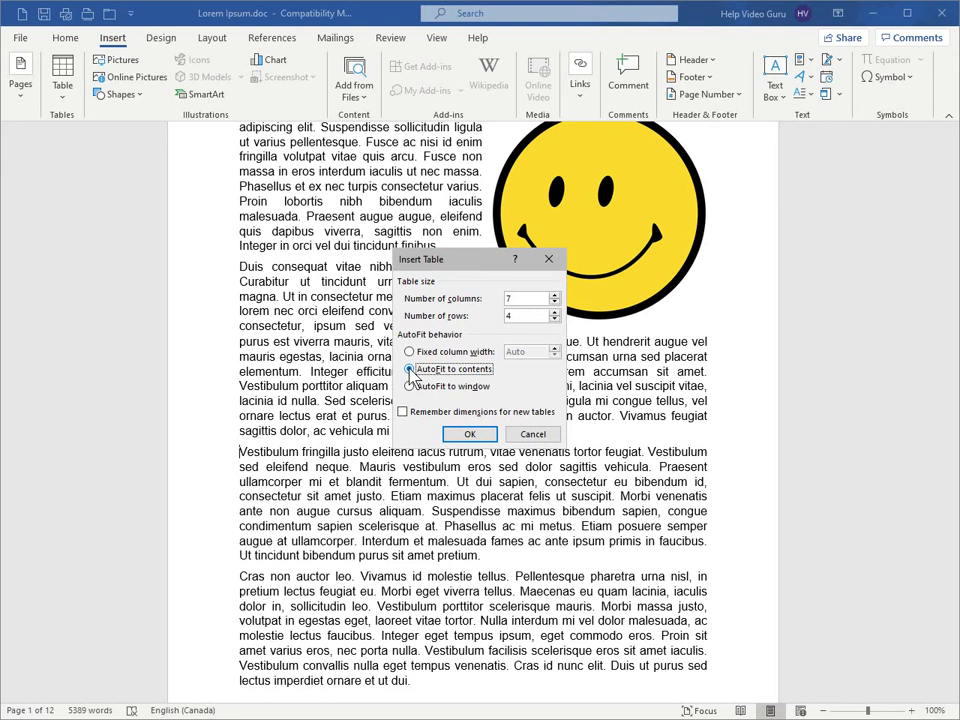
pyautogui.click(411, 387)
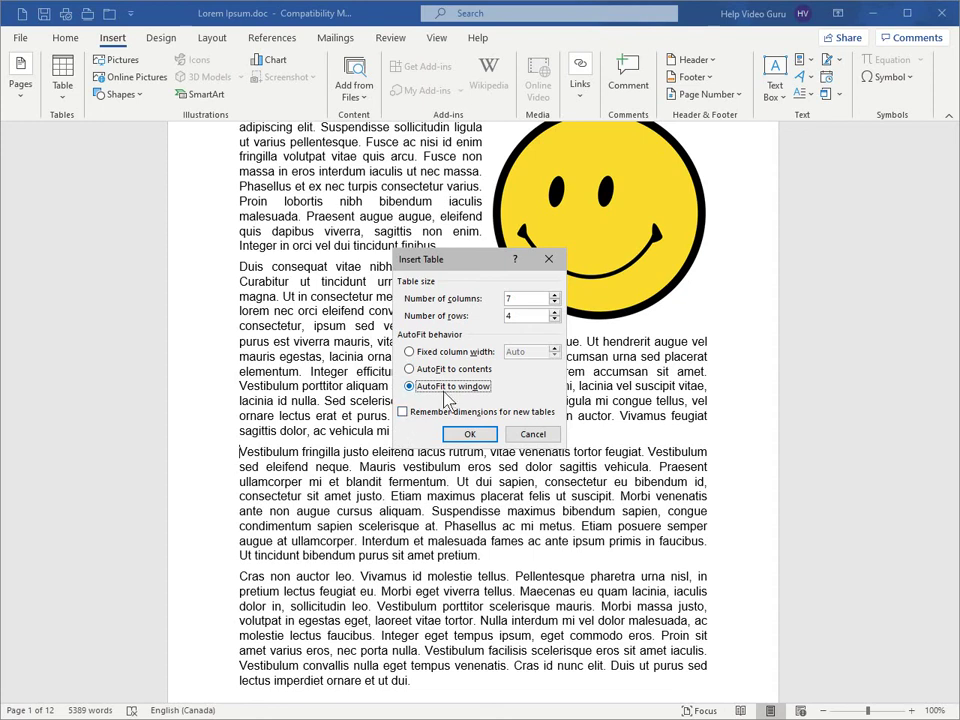
pyautogui.click(410, 352)
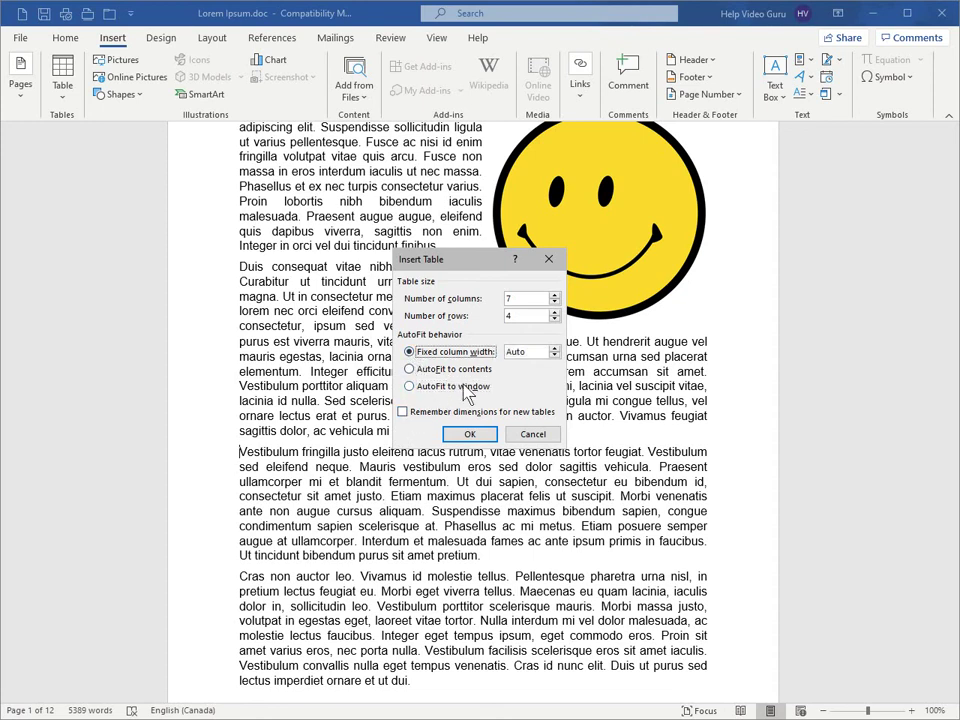
pyautogui.click(403, 413)
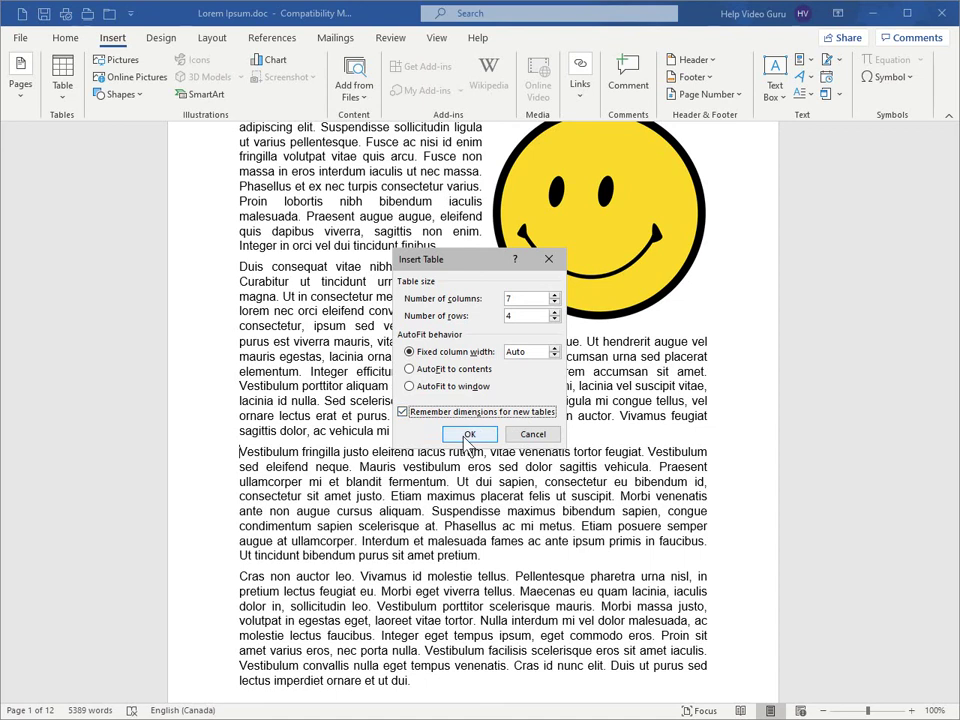
pyautogui.click(468, 436)
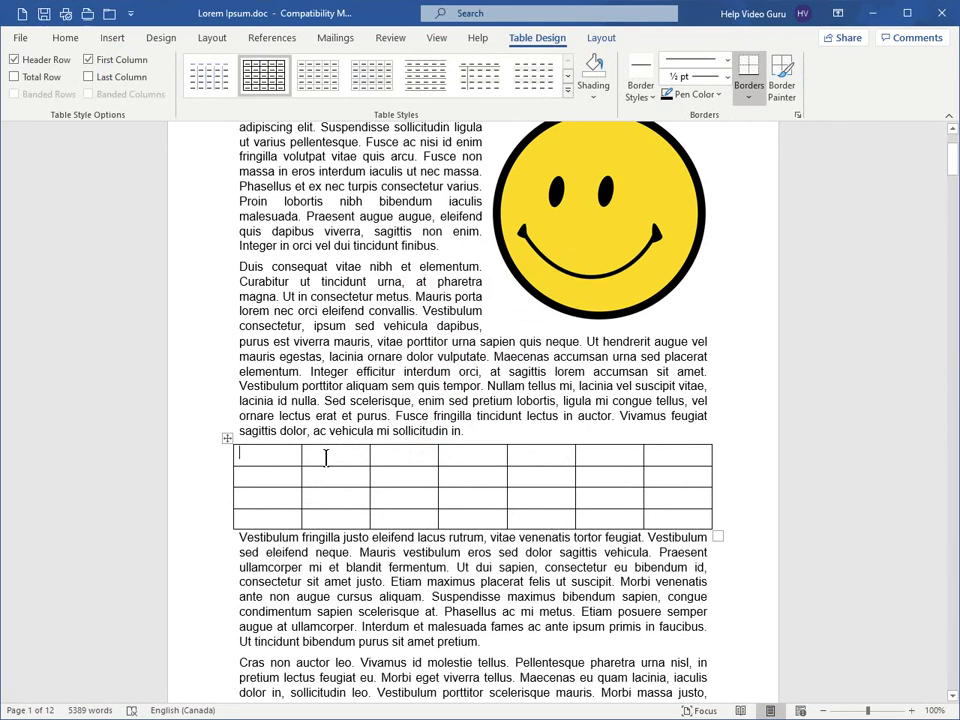
# - Undo the 7x4 table and reopen the Table menu from the Insert tab
pyautogui.hotkey('ctrl', 'z')
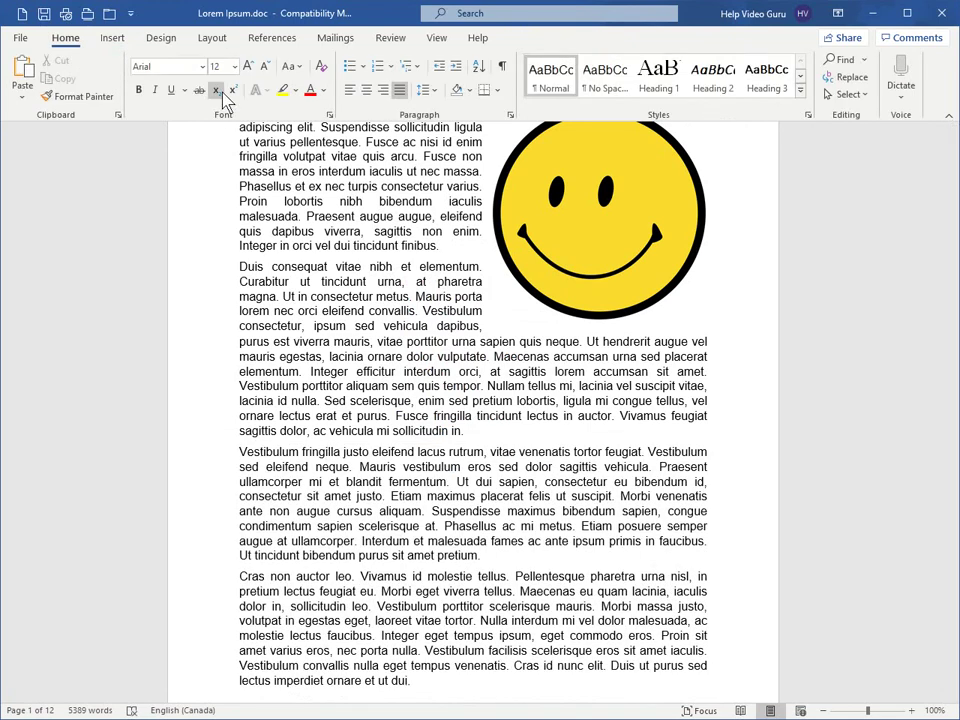
pyautogui.click(108, 38)
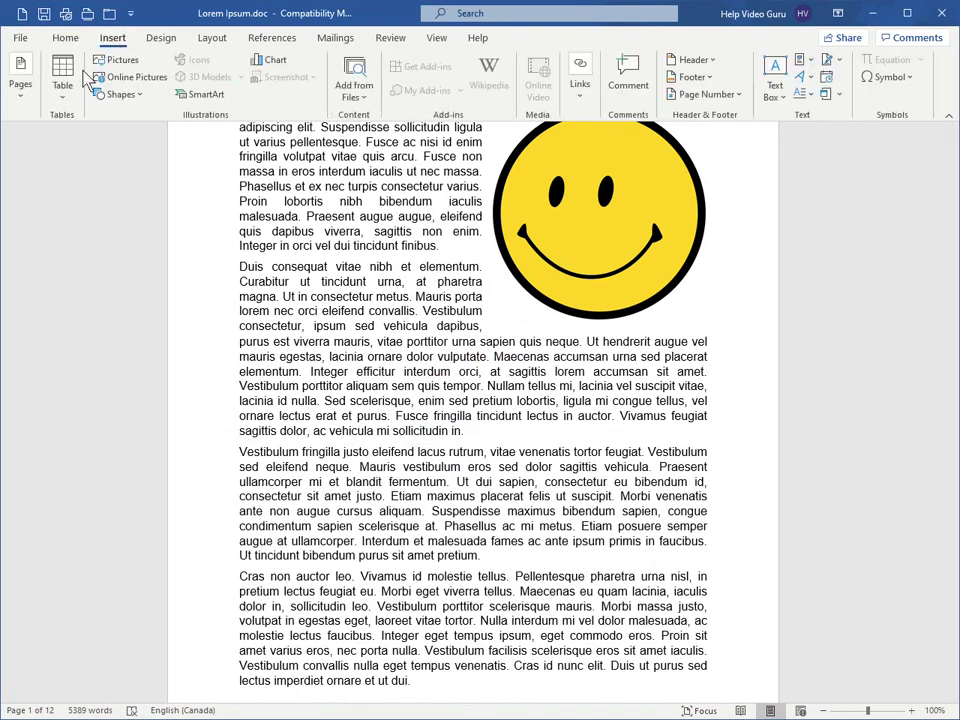
pyautogui.click(64, 99)
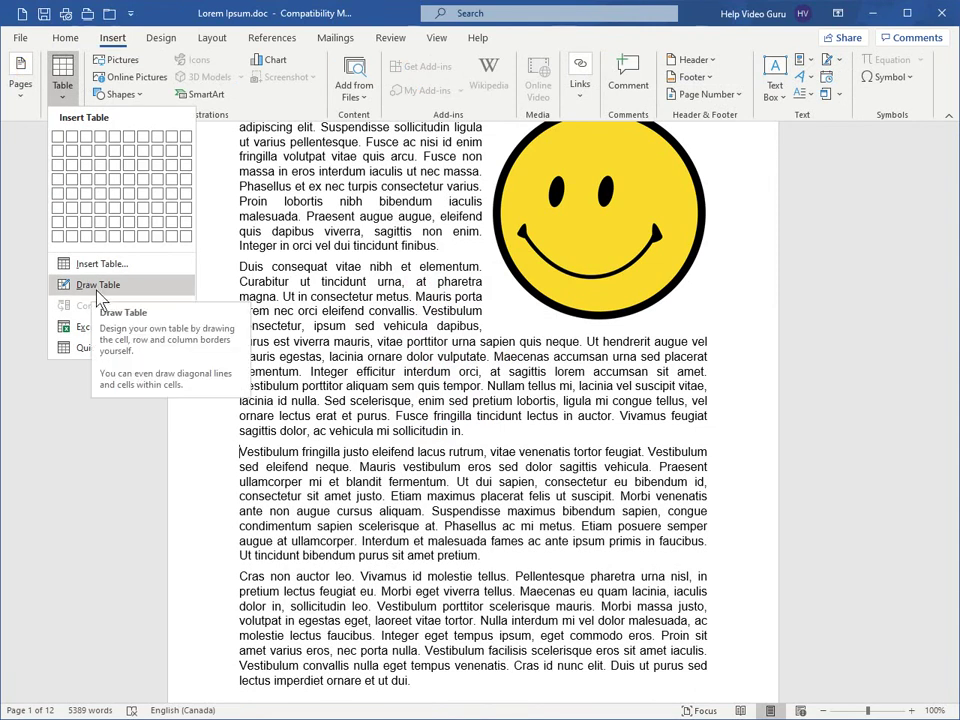
# - With Draw Table, sketch a 1.66" by 3.68" single-cell table below the paragraph
pyautogui.click(98, 290)
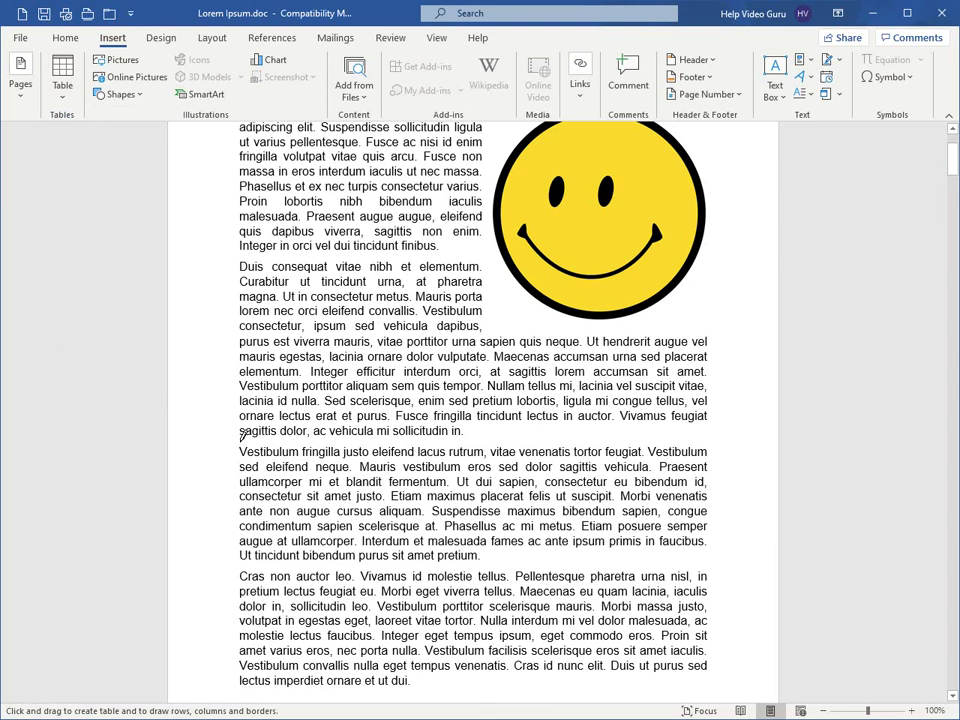
pyautogui.moveTo(300, 448)
pyautogui.mouseDown()
pyautogui.moveTo(450, 500)
pyautogui.moveTo(492, 575)
pyautogui.mouseUp()
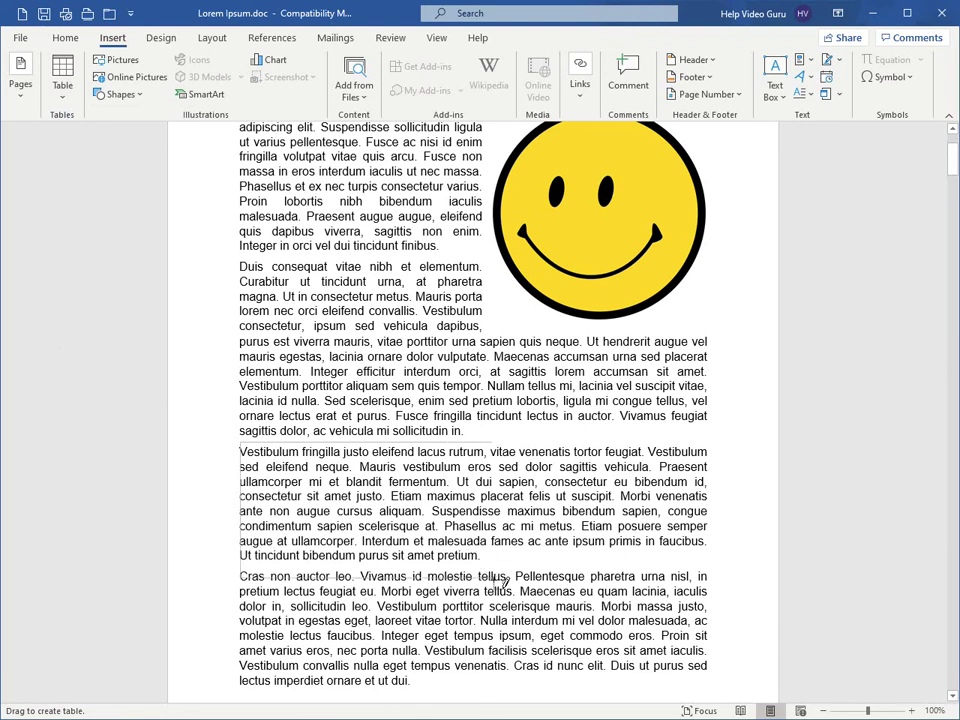
pyautogui.moveTo(493, 570)
pyautogui.mouseDown()
pyautogui.moveTo(512, 543)
pyautogui.moveTo(518, 578)
pyautogui.moveTo(527, 534)
pyautogui.moveTo(514, 514)
pyautogui.moveTo(515, 563)
pyautogui.mouseUp()
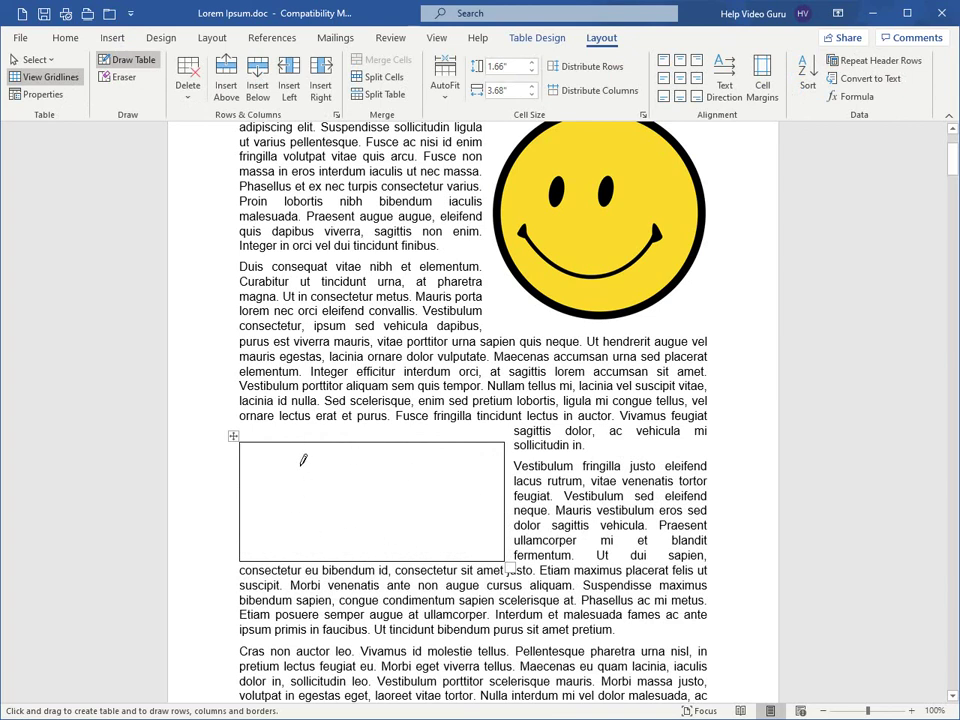
# - Draw two column dividers and two row dividers inside the table to form a 3x3 grid
pyautogui.moveTo(302, 442); pyautogui.dragTo(310, 530)
pyautogui.moveTo(369, 443); pyautogui.dragTo(370, 545)
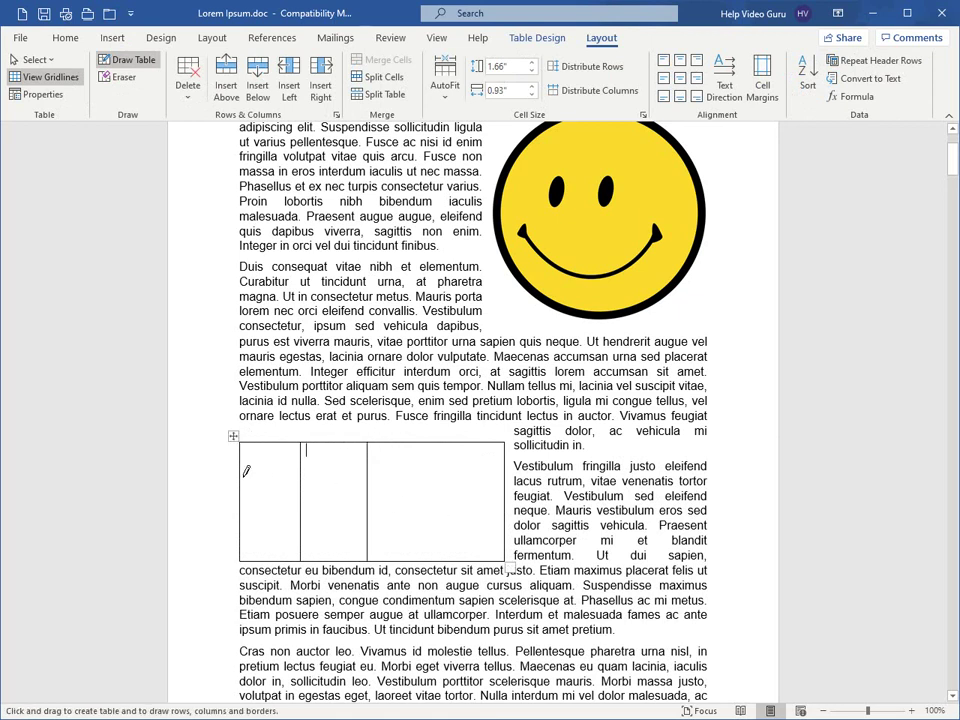
pyautogui.moveTo(246, 474)
pyautogui.mouseDown()
pyautogui.moveTo(452, 465)
pyautogui.moveTo(430, 476)
pyautogui.mouseUp()
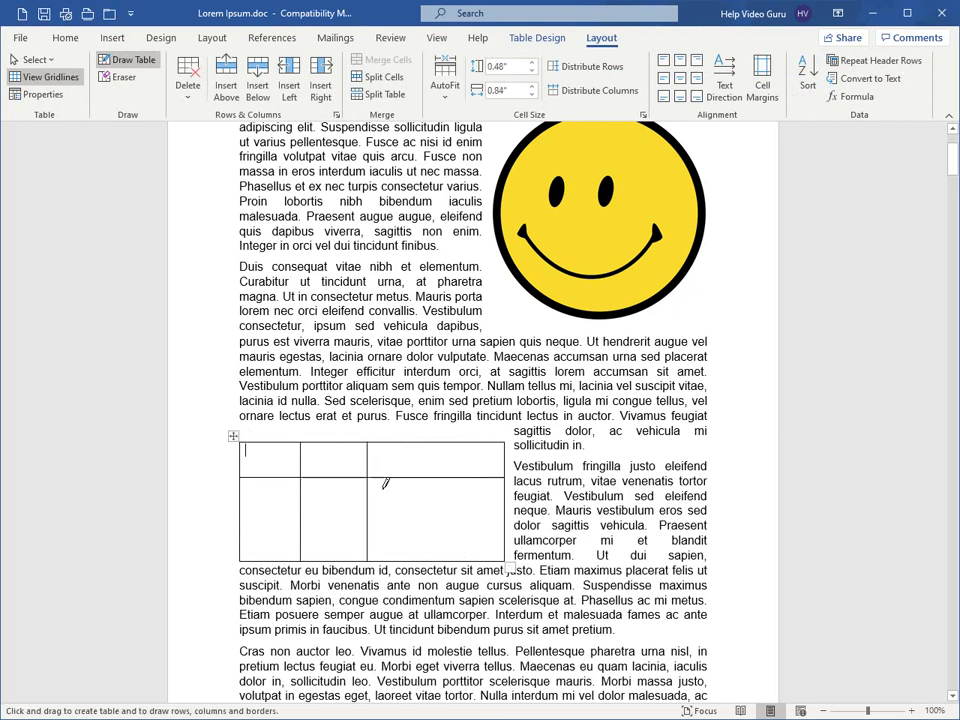
pyautogui.moveTo(246, 506); pyautogui.dragTo(450, 511)
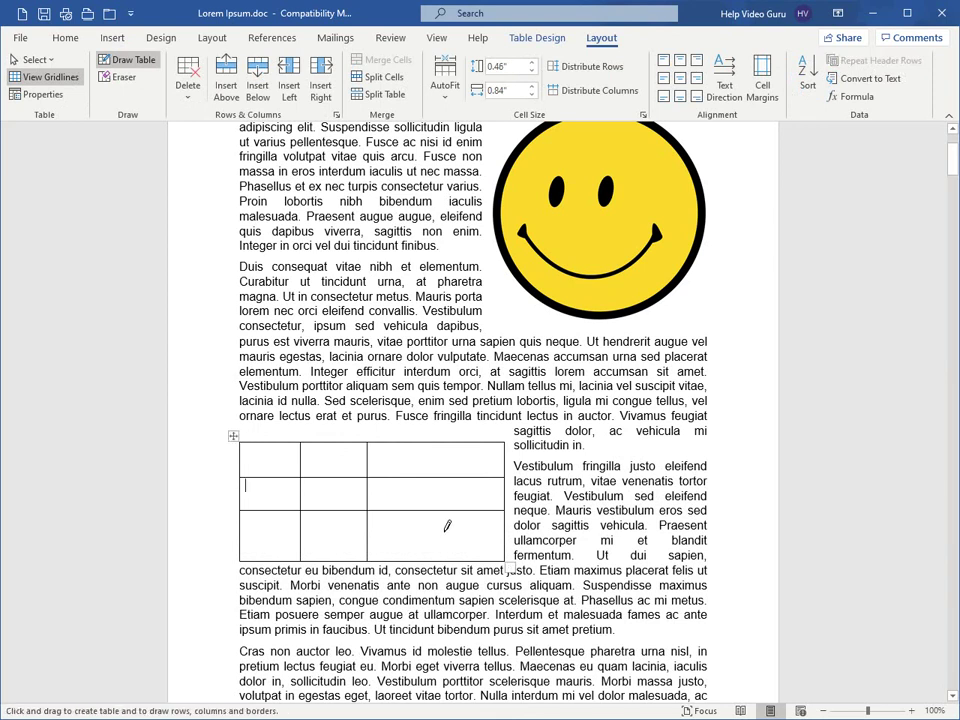
# - Open the whole table's shortcut menu from its move handle, reviewing Insert, Border Styles, AutoFit and Table Properties
pyautogui.rightClick(233, 433)
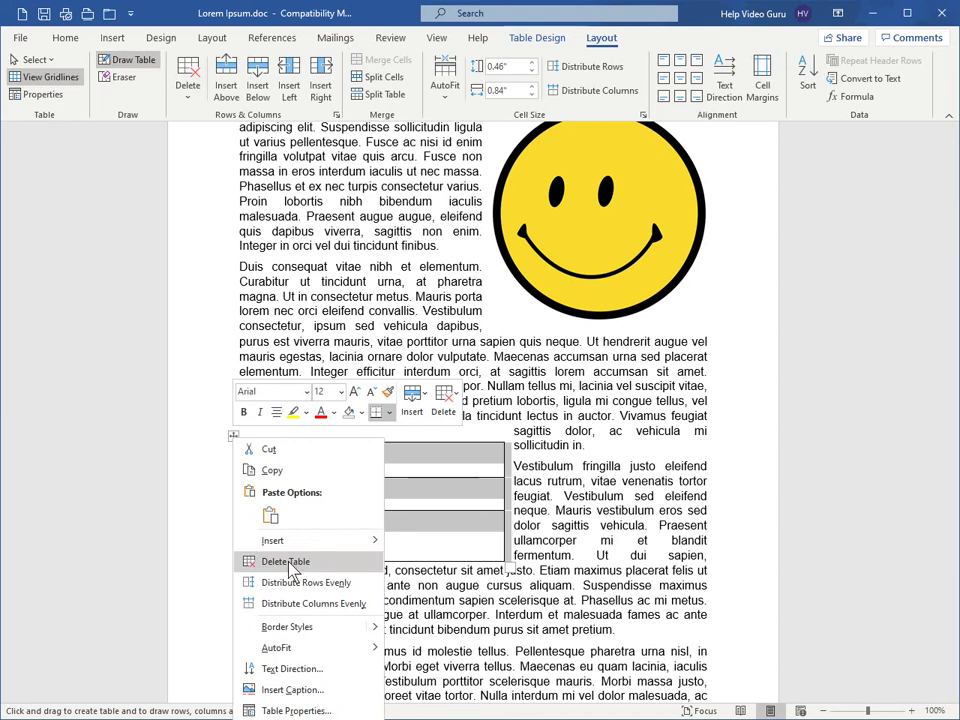
pyautogui.moveTo(297, 550)
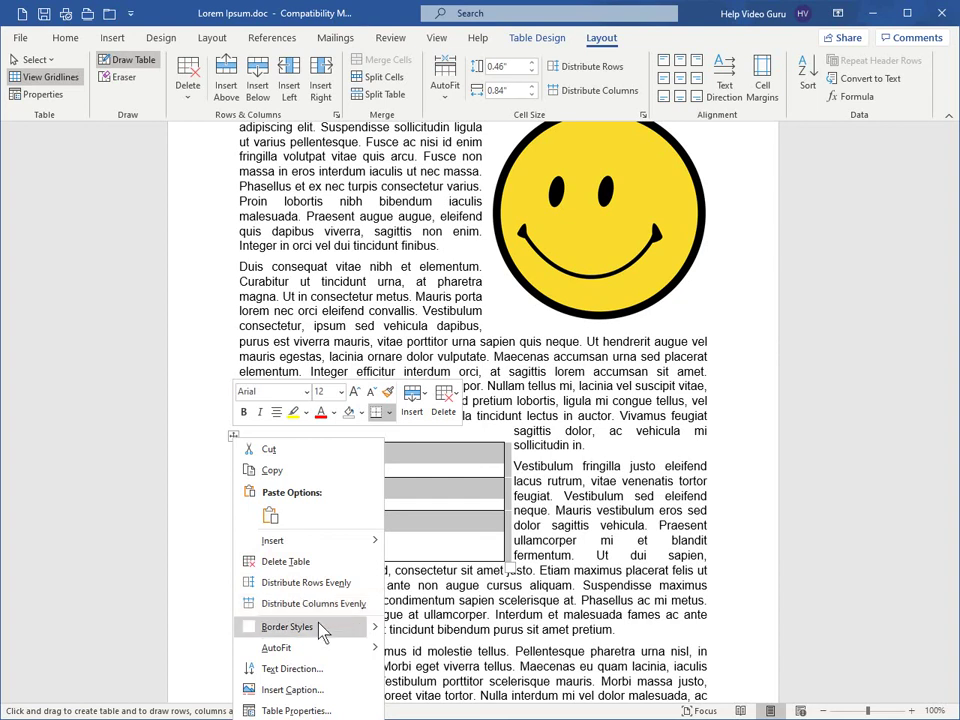
pyautogui.moveTo(376, 630)
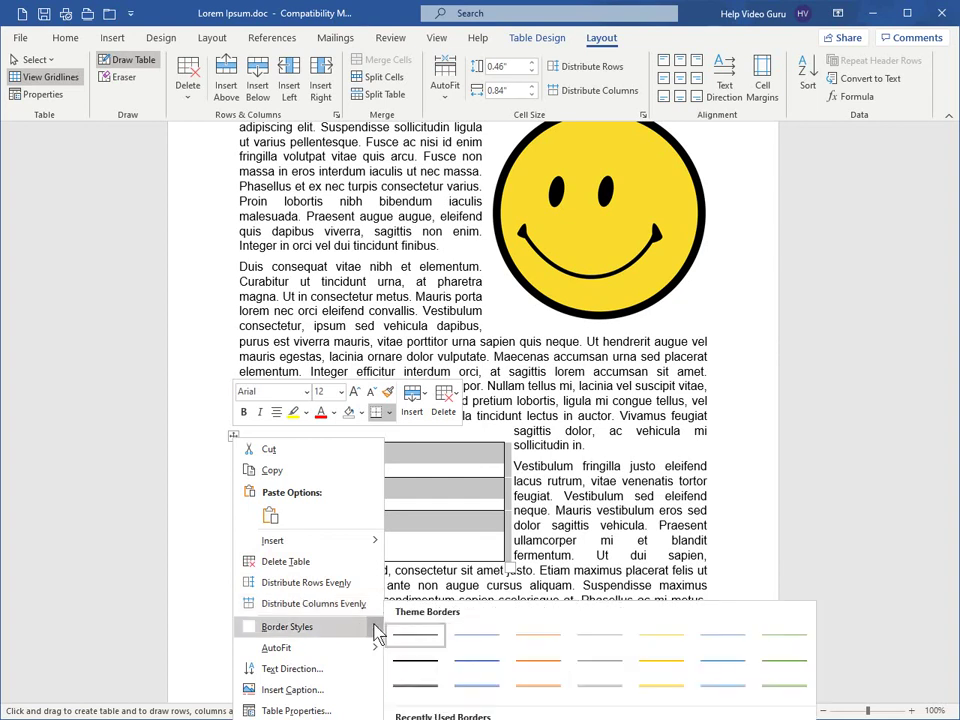
pyautogui.moveTo(326, 651)
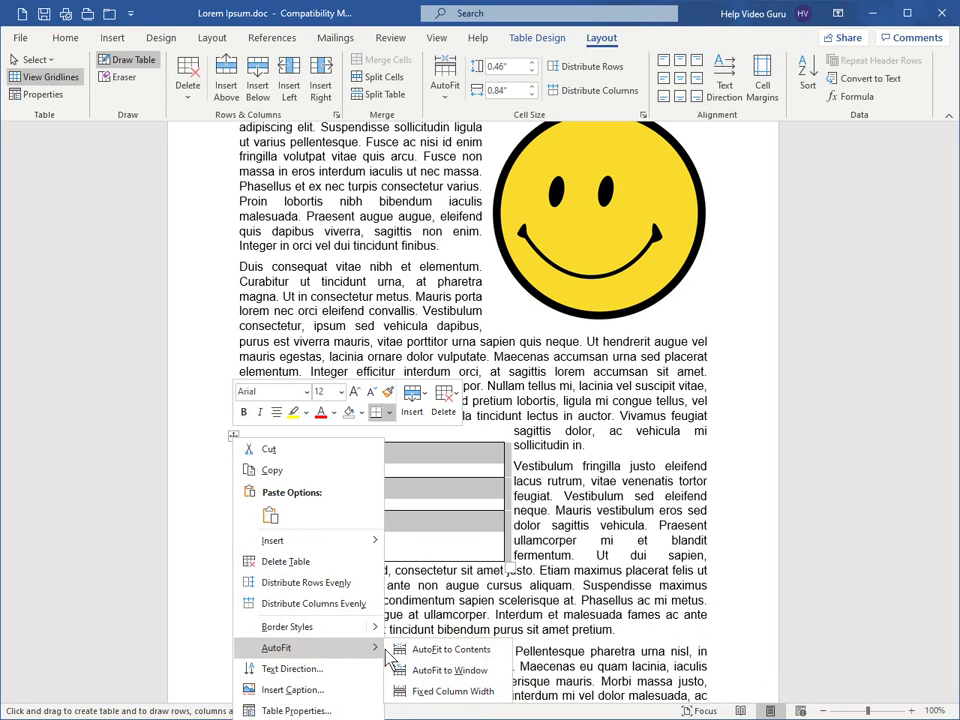
# - Set Right alignment in Table Properties, review the Row, Column and Cell tabs, and apply
pyautogui.click(313, 711)
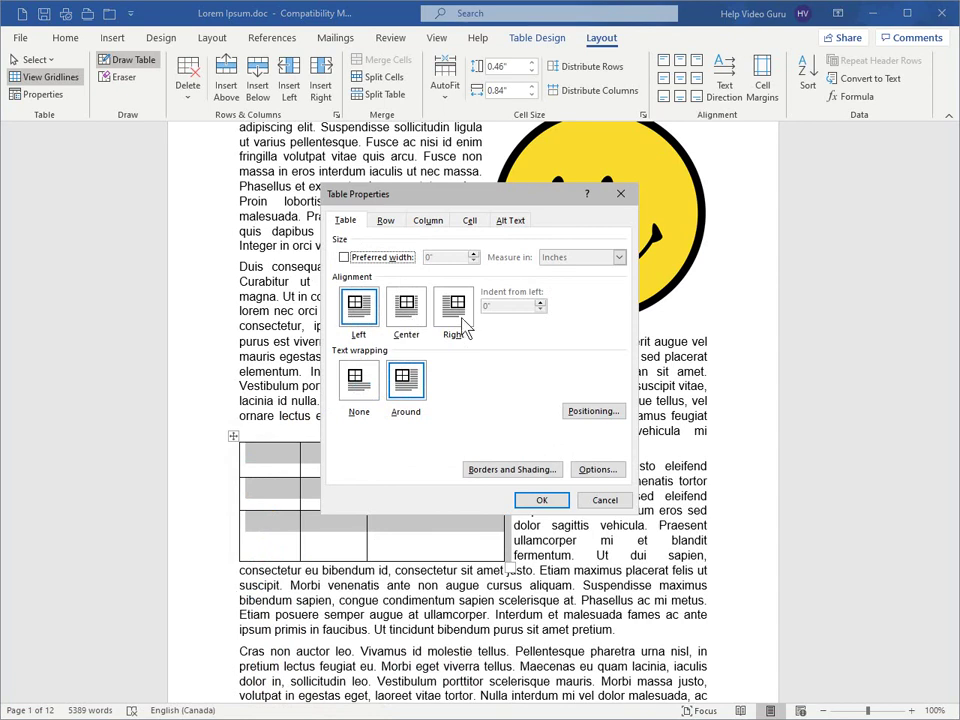
pyautogui.click(455, 310)
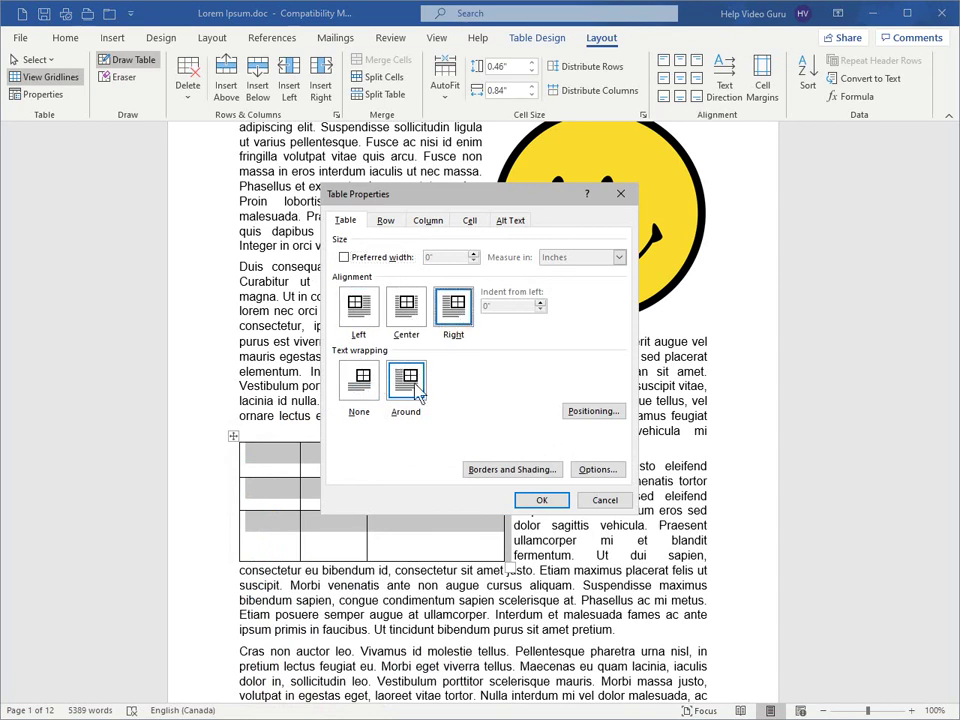
pyautogui.click(387, 221)
pyautogui.click(427, 222)
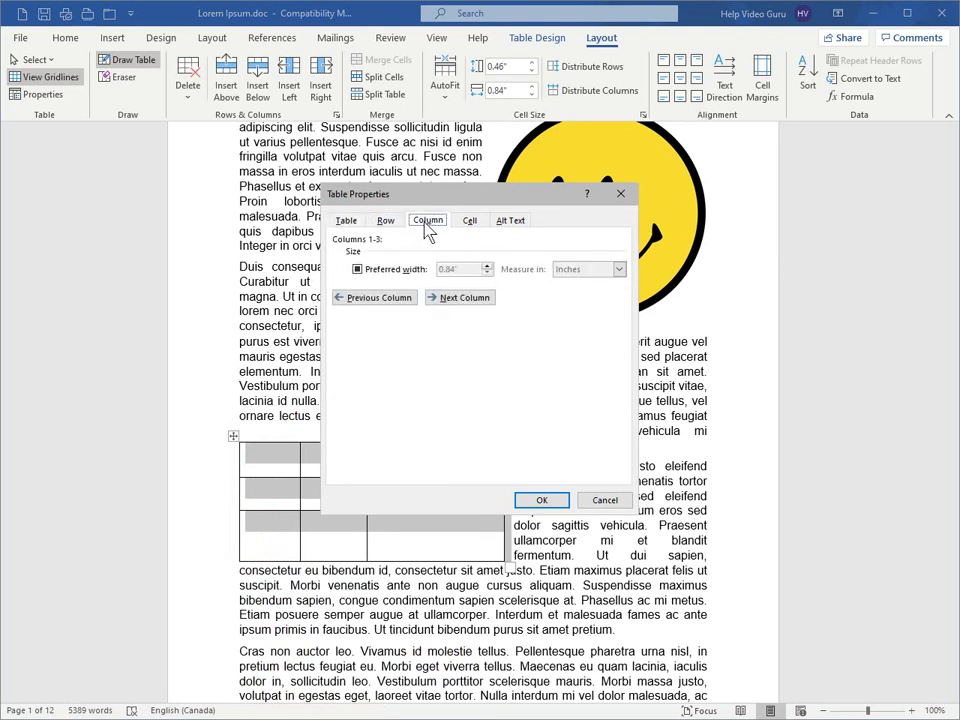
pyautogui.click(470, 222)
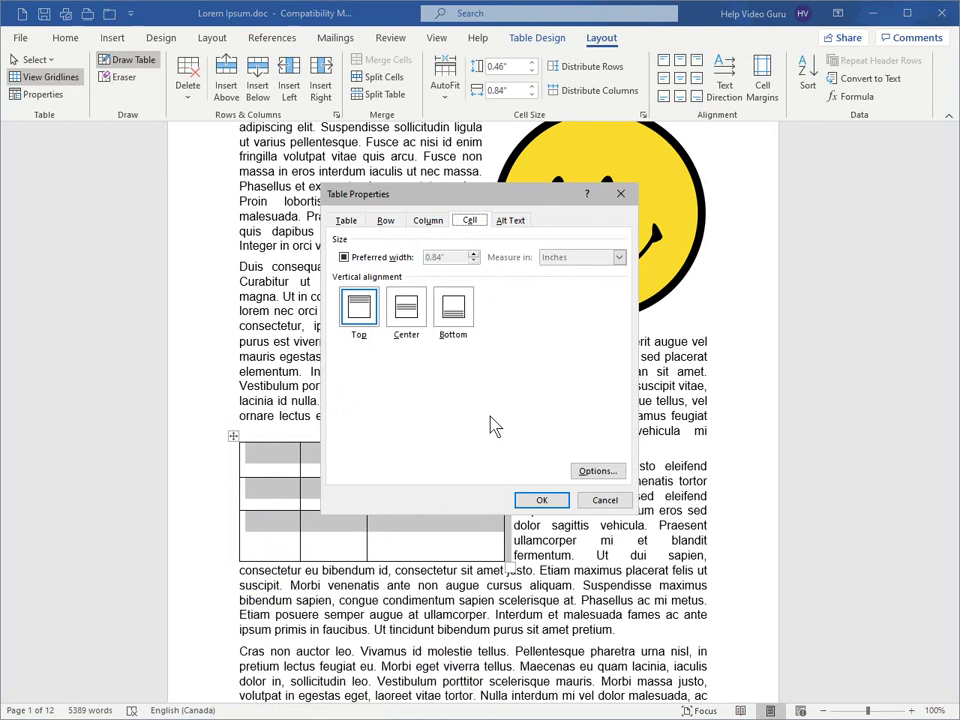
pyautogui.click(542, 501)
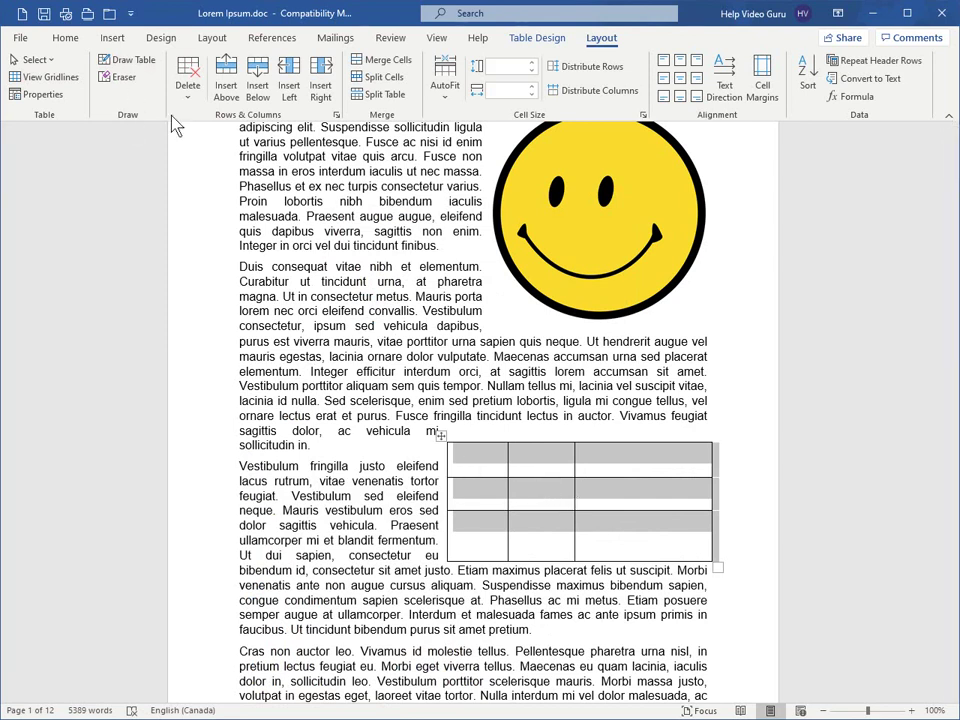
# - Delete the hand-drawn table from its move handle's context menu
pyautogui.rightClick(445, 437)
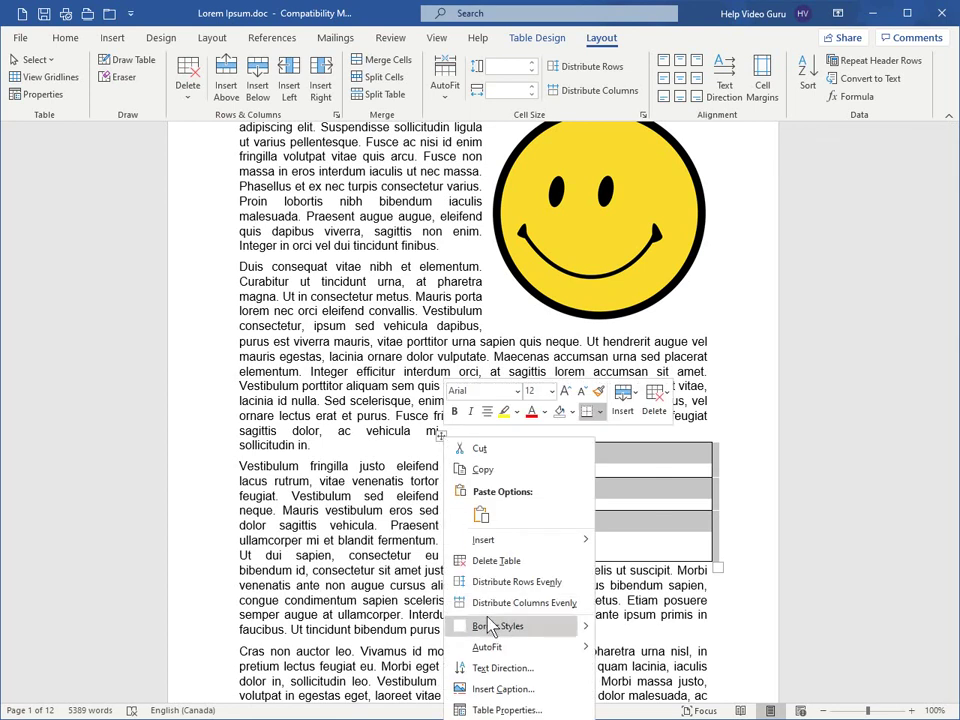
pyautogui.click(496, 560)
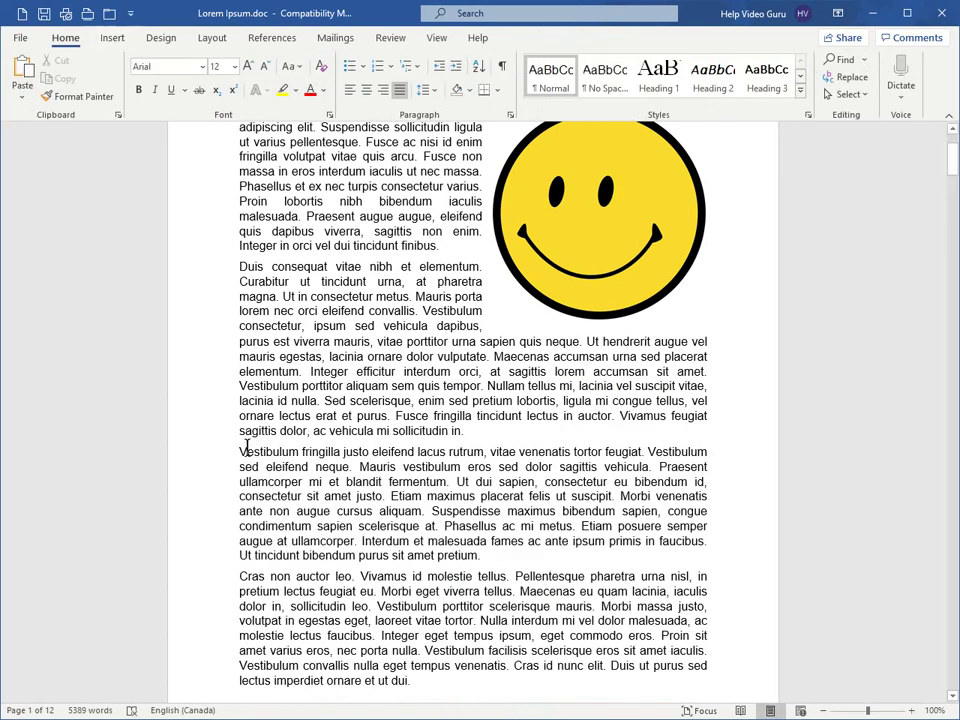
# - Insert the Tabular List quick table (ITEM and NEEDED columns) from Insert > Table > Quick Tables
pyautogui.click(113, 40)
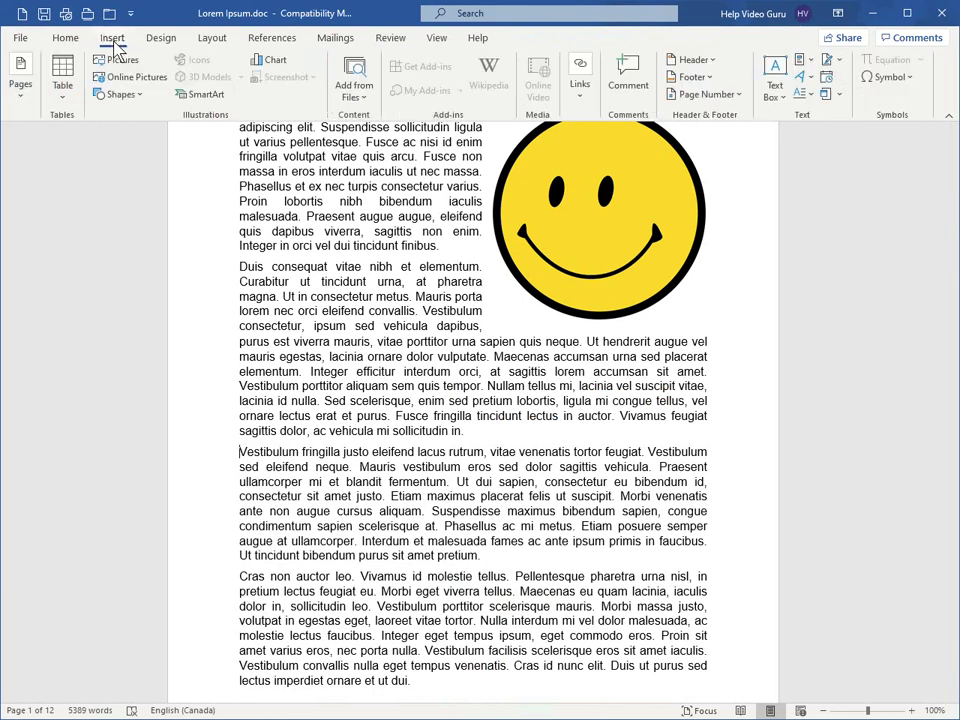
pyautogui.click(63, 95)
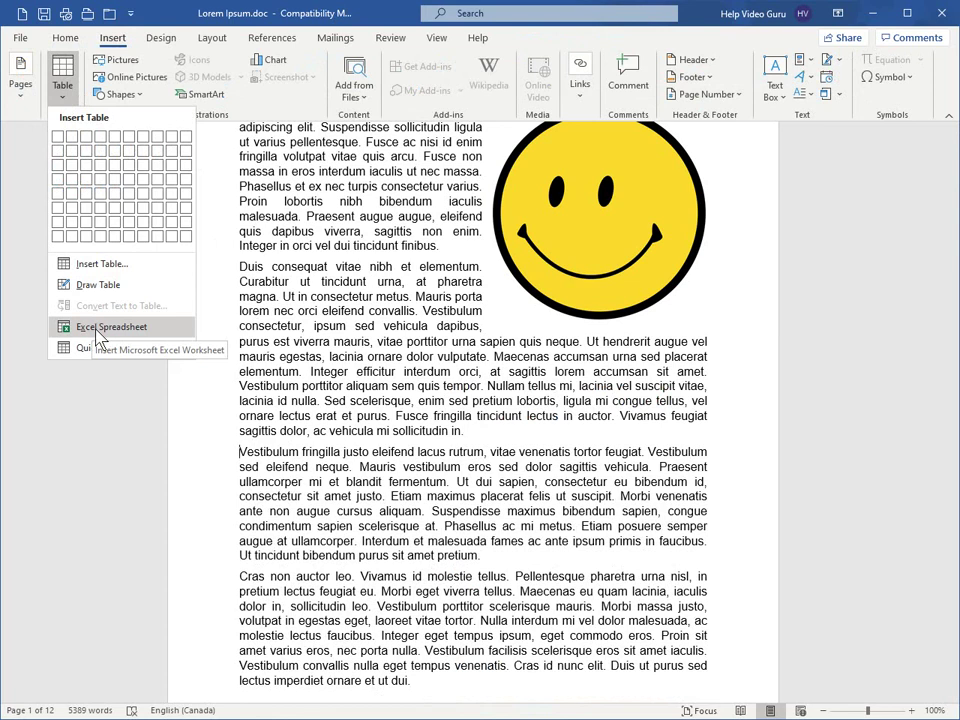
pyautogui.moveTo(87, 349)
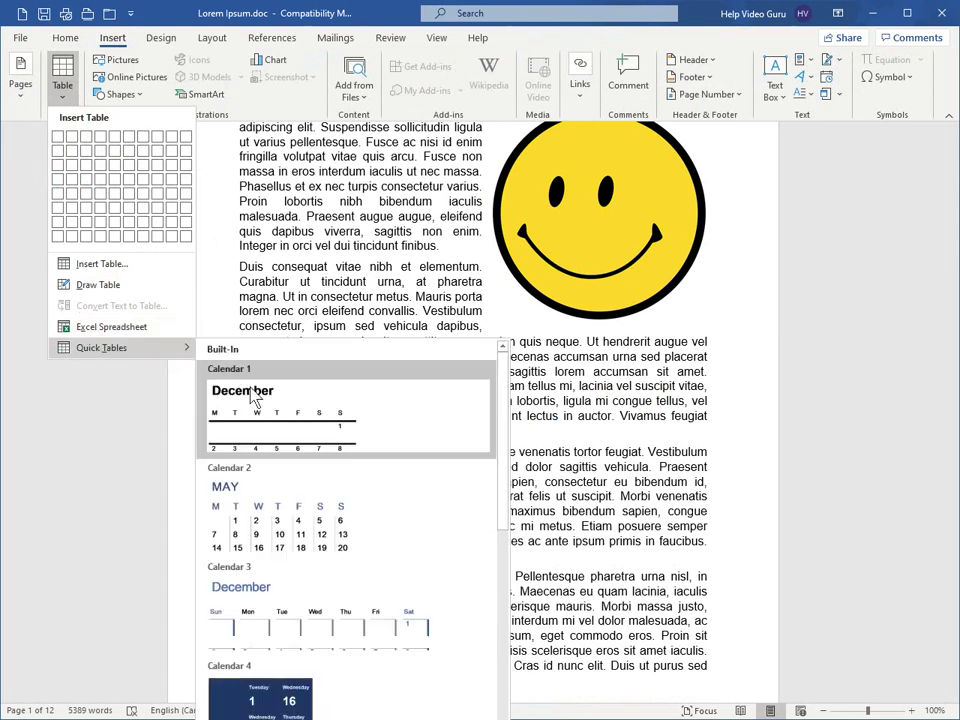
pyautogui.scroll(-5, 258, 398)
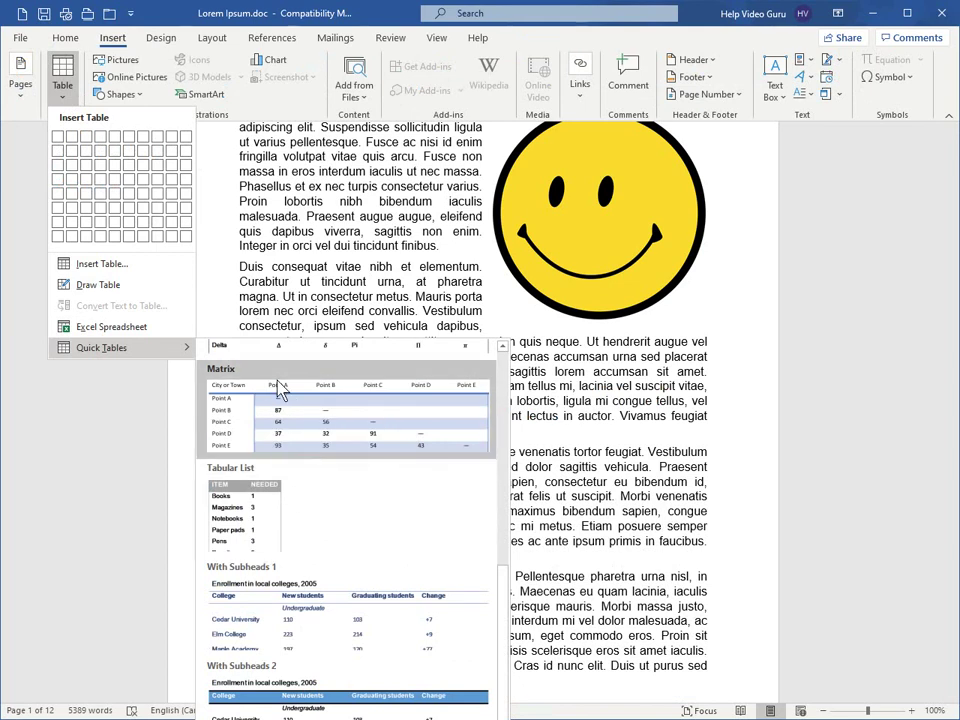
pyautogui.click(257, 499)
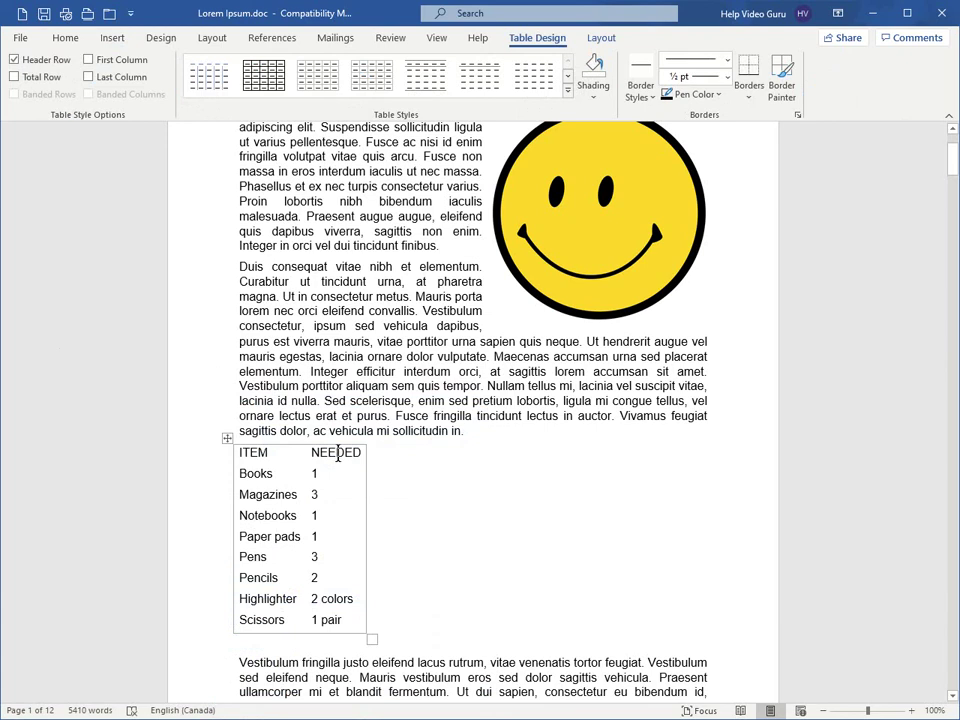